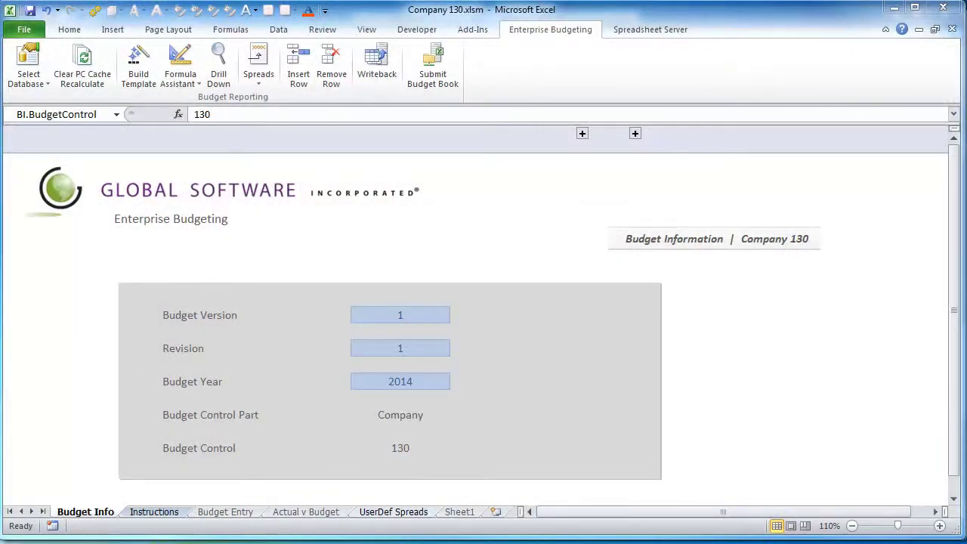
On the Budget Entry sheet, spread an annual amount of 5800000 evenly across the Product sales row using a single detail row spread.
left_click(224, 513)
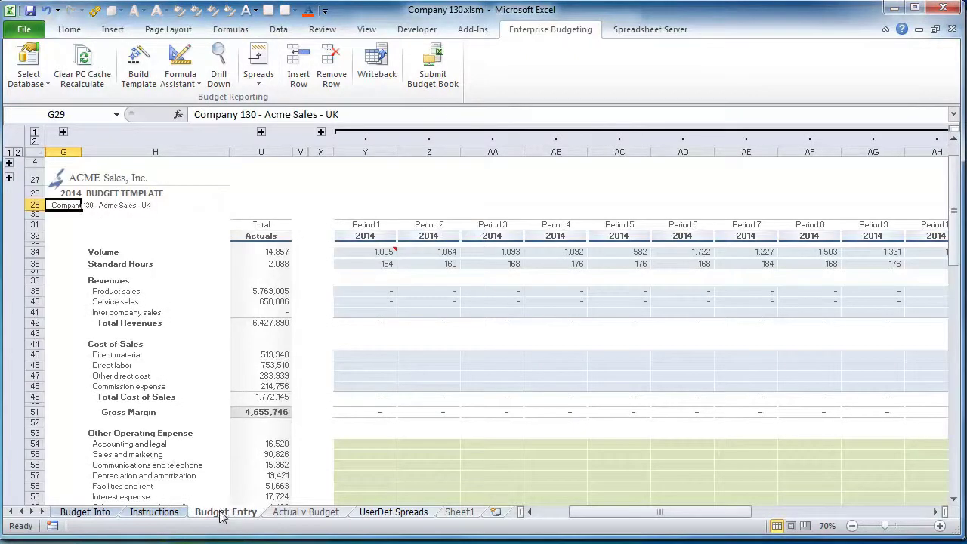
left_click(286, 291)
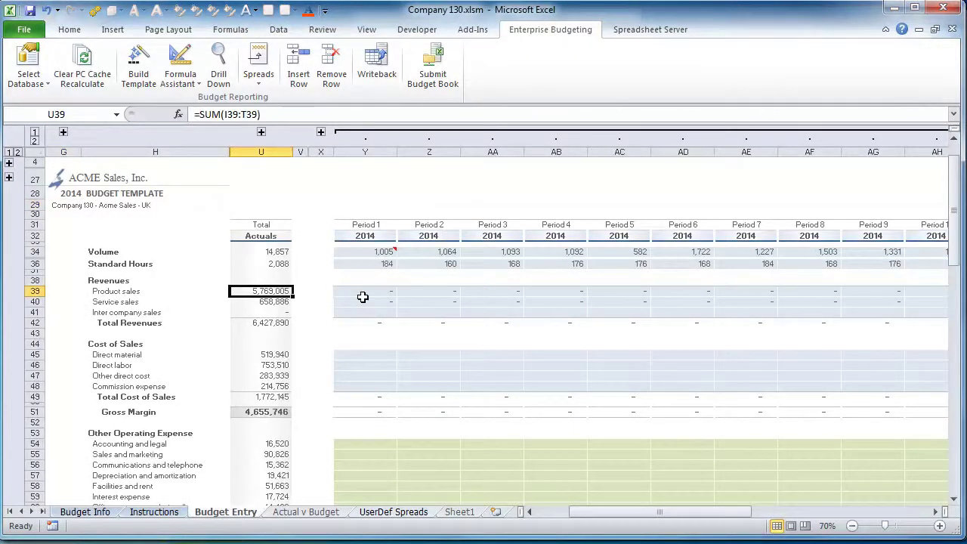
left_click(383, 291)
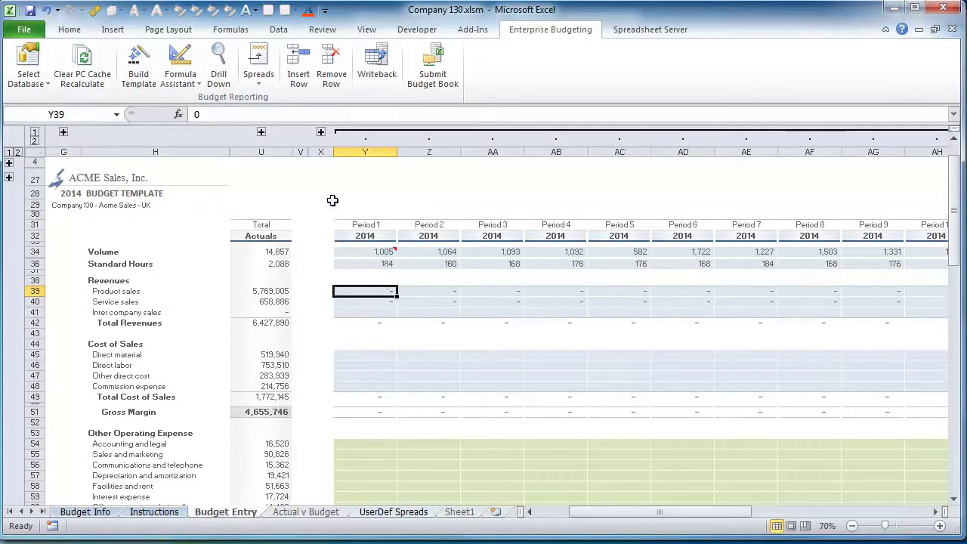
left_click(259, 76)
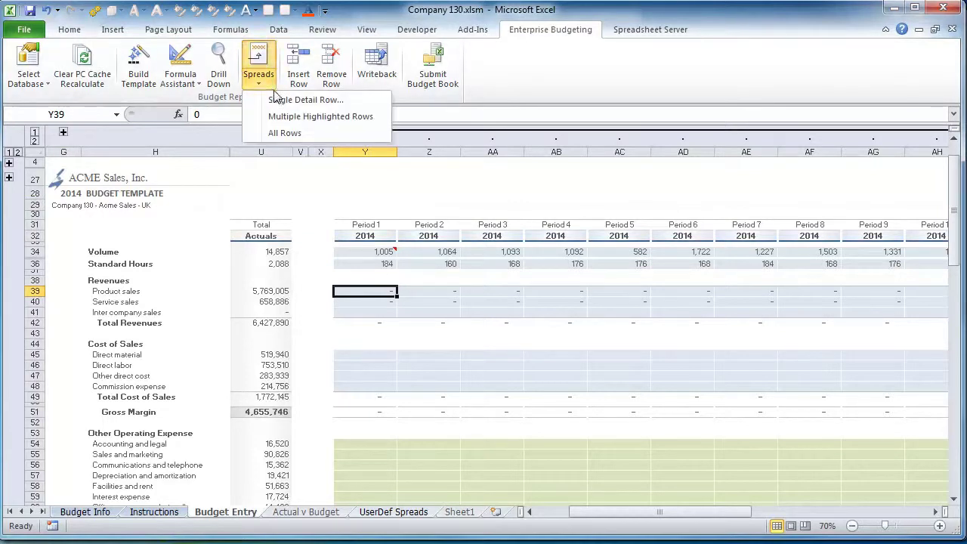
left_click(277, 99)
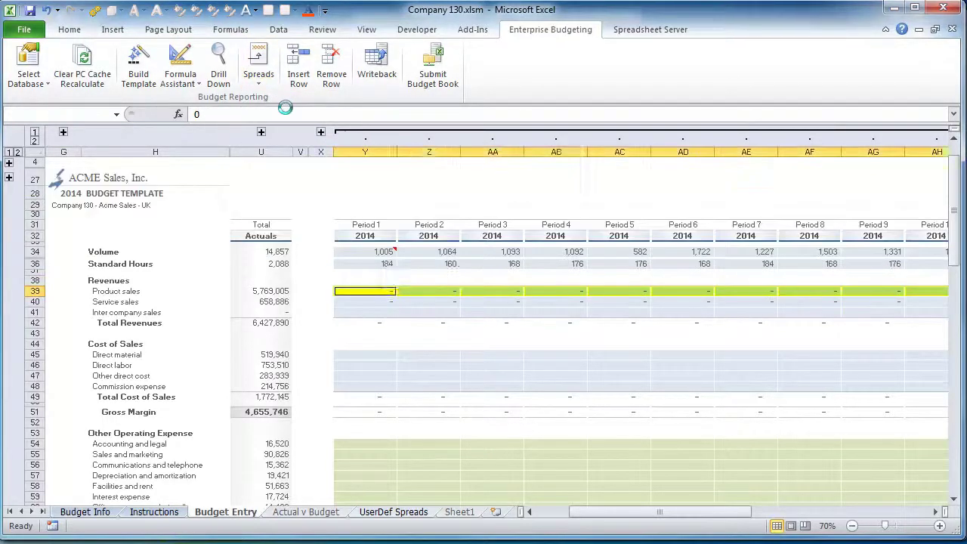
key("Tab")
type("58")
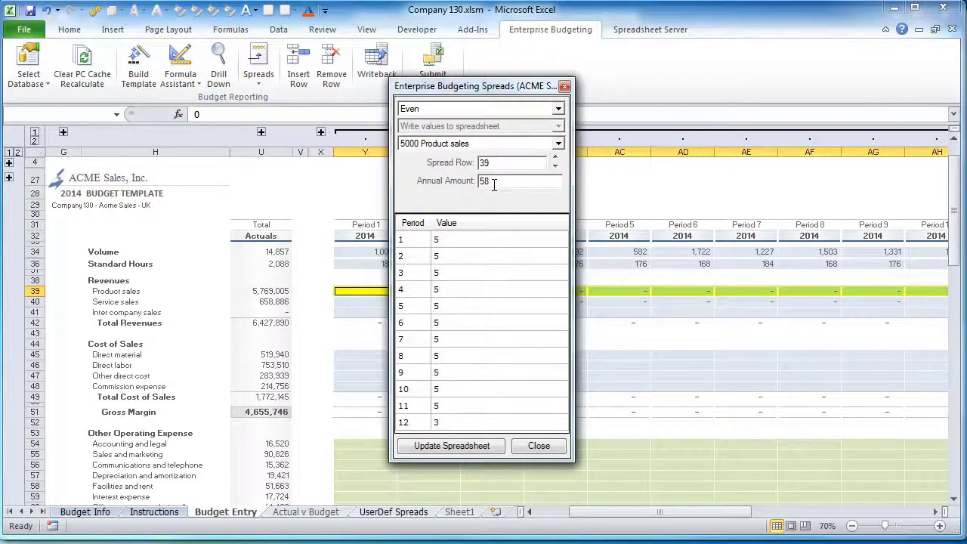
type("00000")
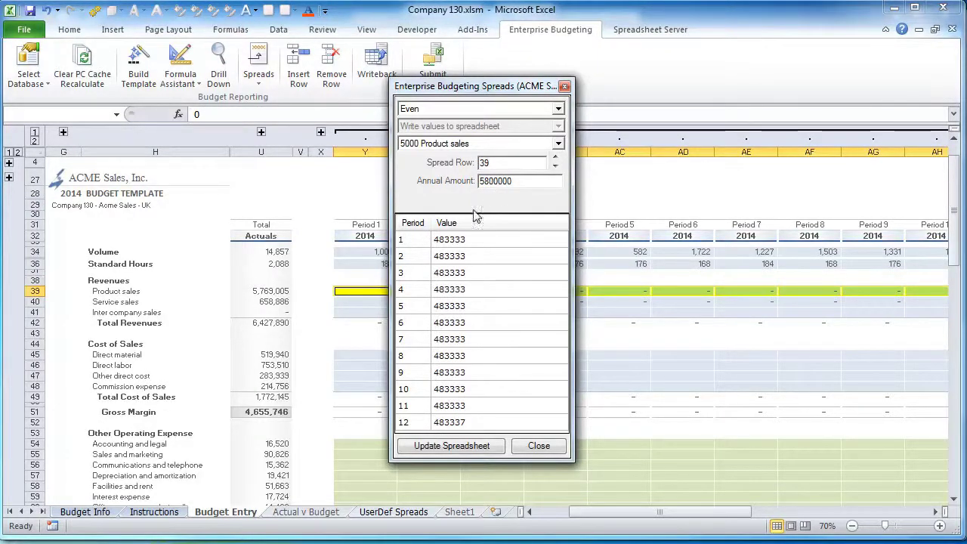
left_click(445, 447)
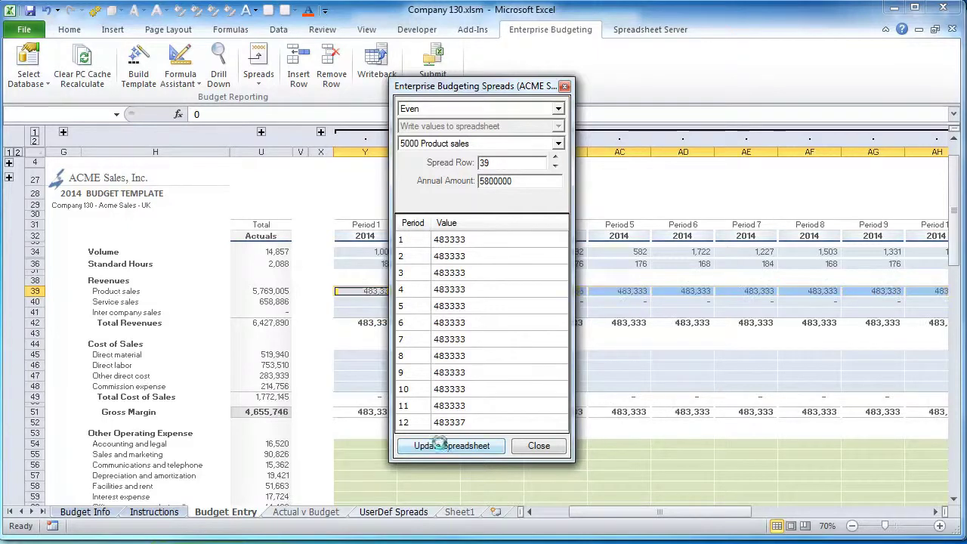
Spread an annual amount of 659000 across 5100 Service sales by CY Actuals, update the spreadsheet and close the spreads dialog.
left_click(558, 143)
left_click(534, 177)
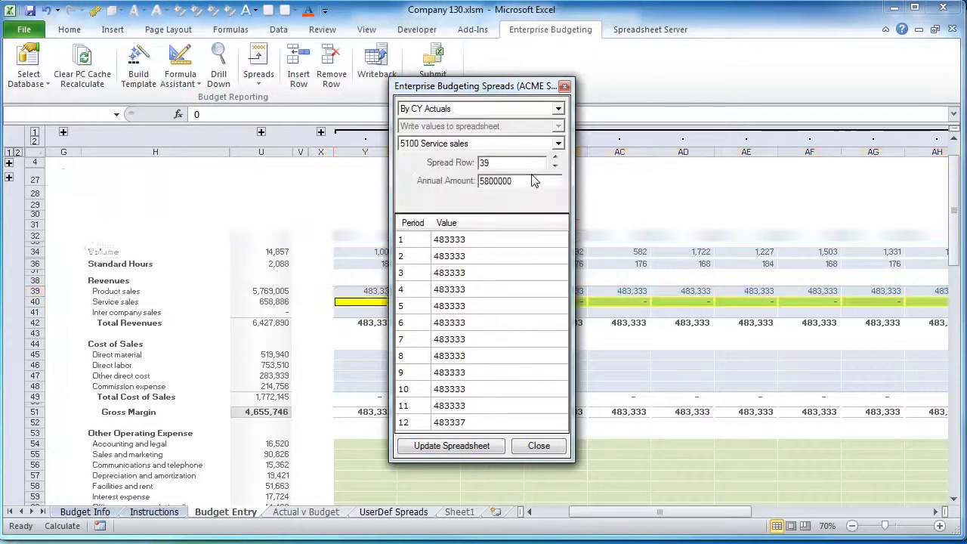
left_click_drag(512, 183, 470, 179)
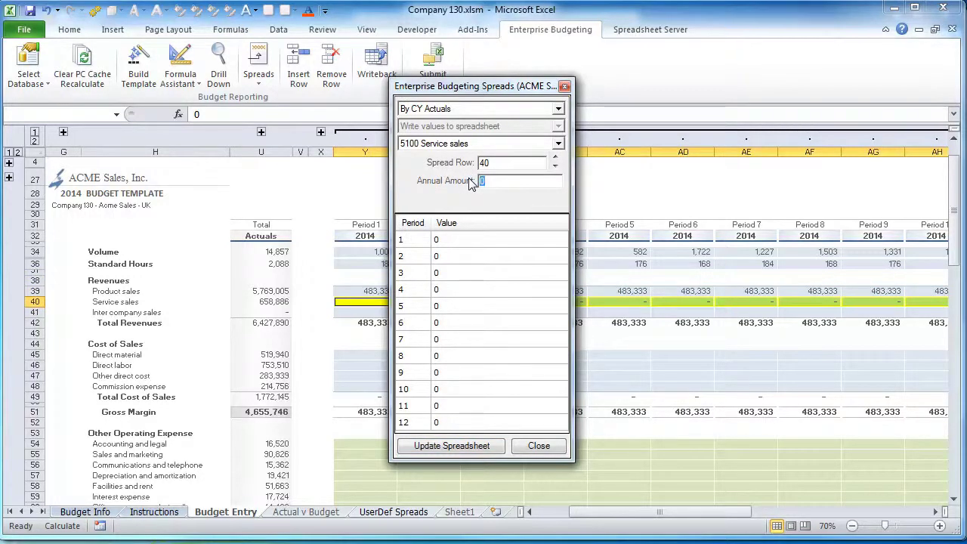
type("659000")
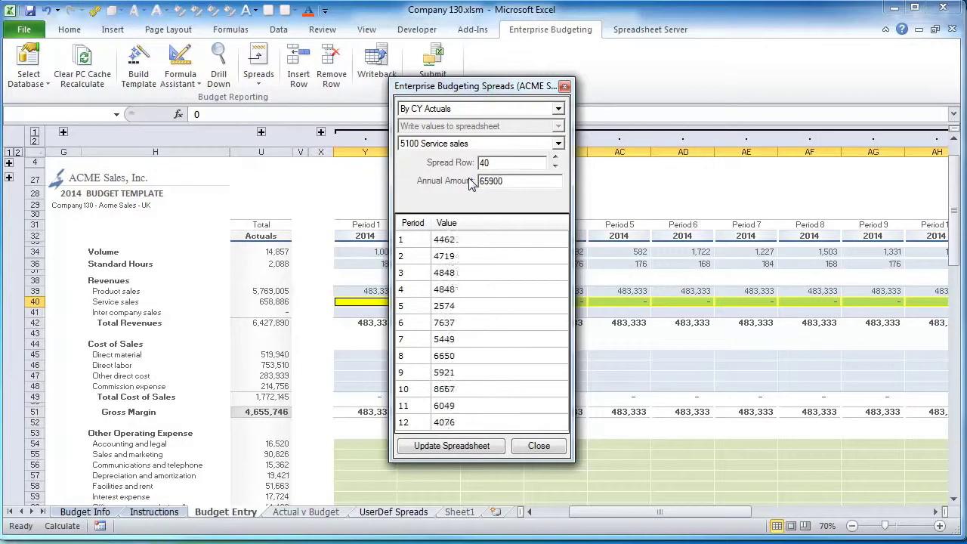
left_click(558, 110)
left_click(534, 122)
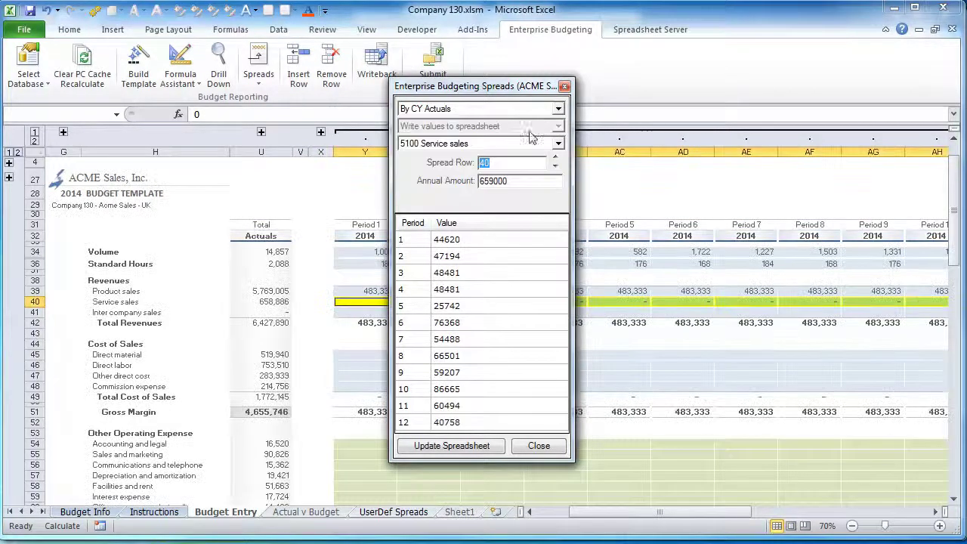
left_click(439, 447)
left_click(536, 448)
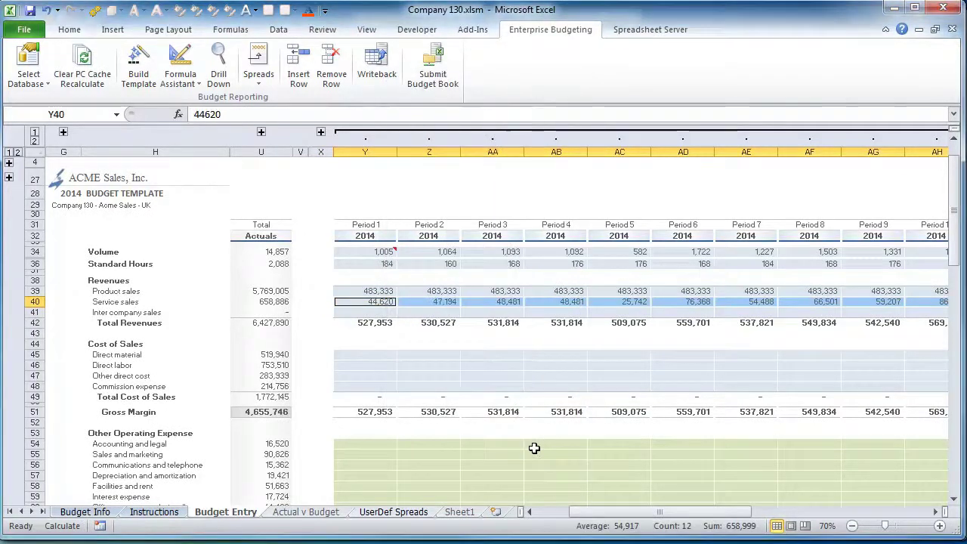
Run the budget writeback for all four included Budget Entry definitions and close the writeback dialog.
left_click(378, 68)
left_click(246, 154)
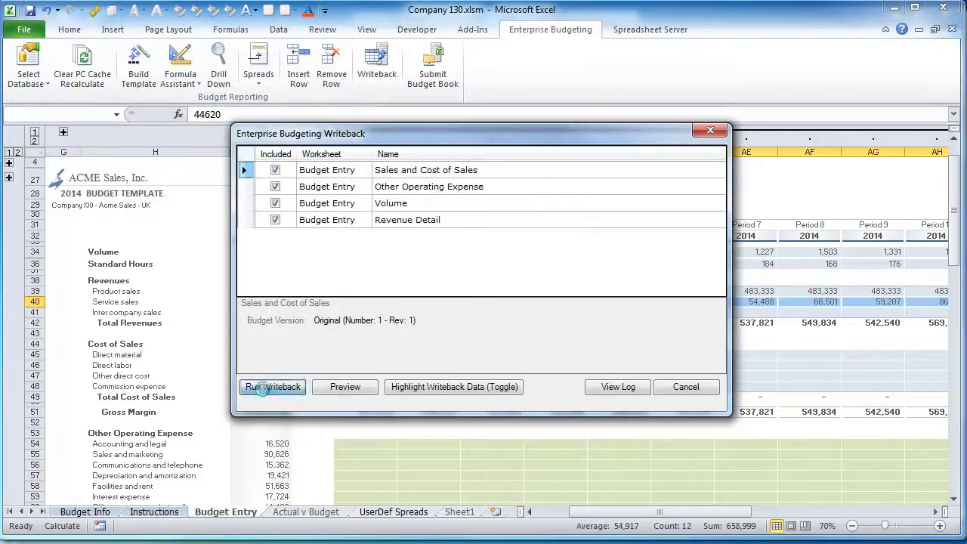
left_click(263, 390)
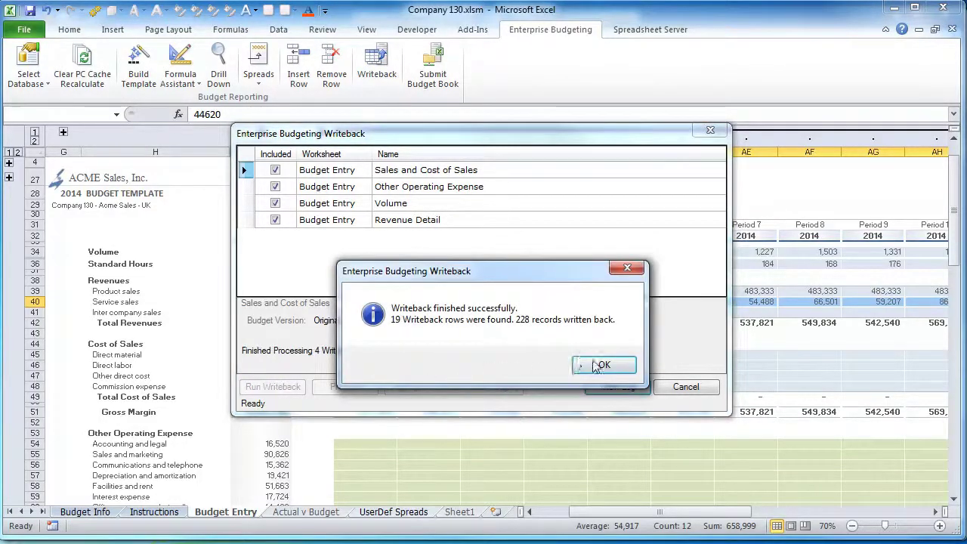
left_click(595, 366)
left_click(683, 387)
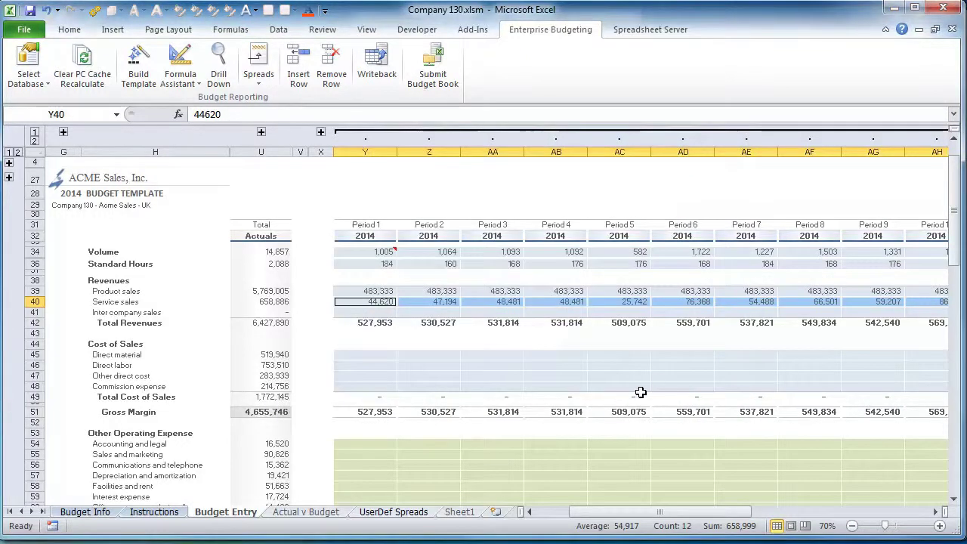
Drill down into the YTD Budget Revenue amount on the Actual v Budget sheet to view its account balances, then close the drill-down.
left_click(317, 512)
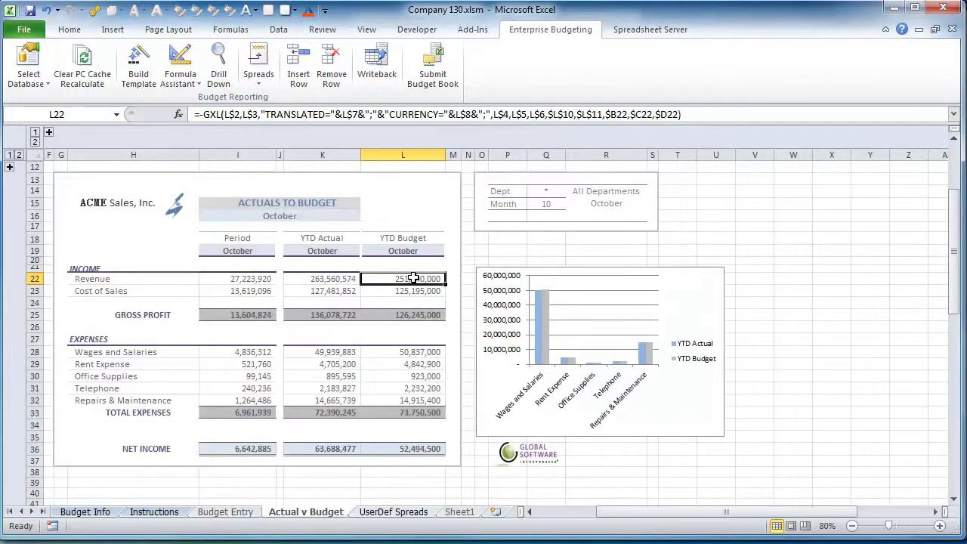
right_click(414, 278)
mouse_move(492, 540)
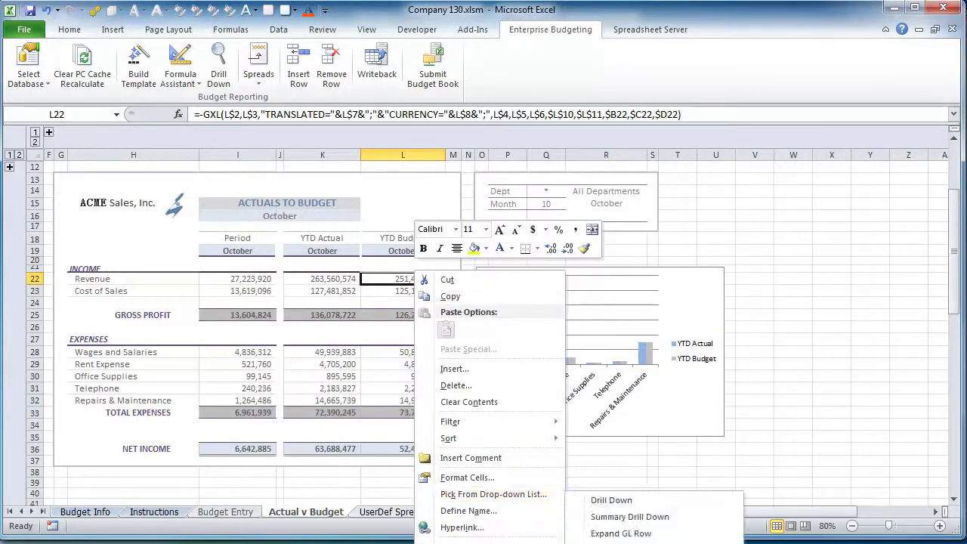
left_click(616, 500)
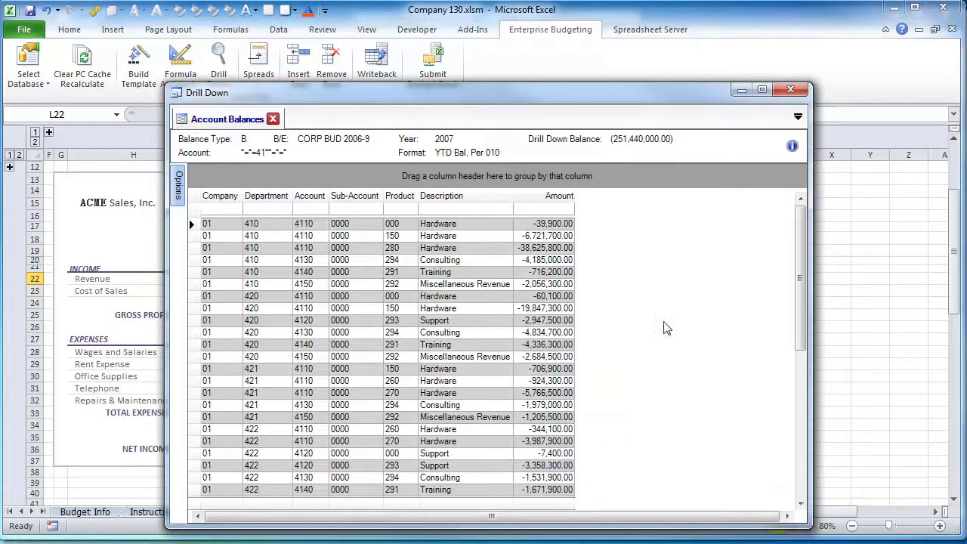
left_click(803, 91)
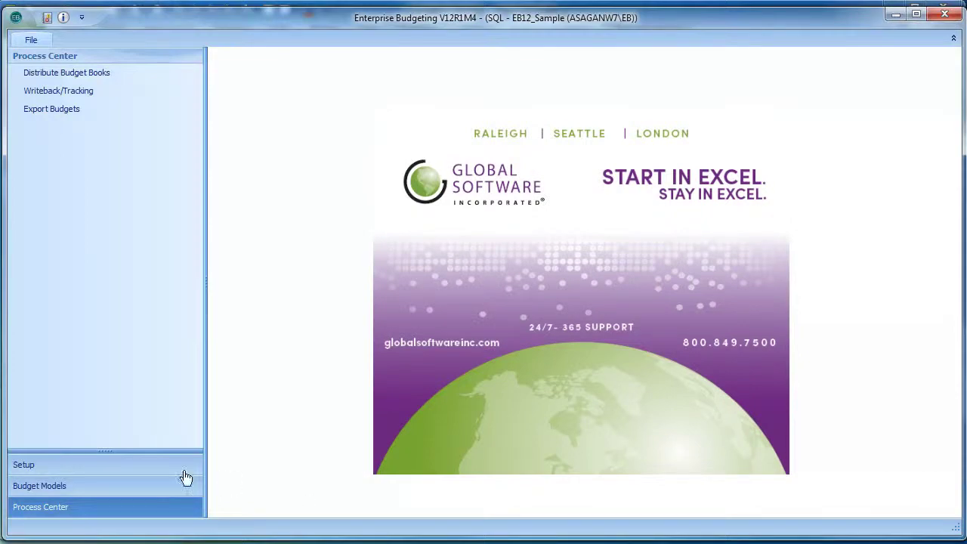
Switch to Enterprise Budgeting and examine the budget versions in the setup and the ACME Sales budget model's definitions.
left_click(156, 467)
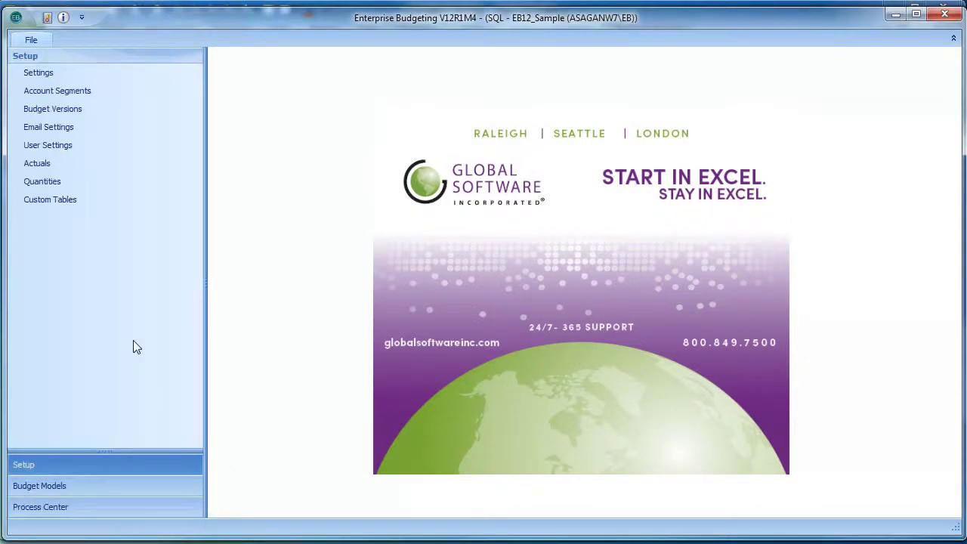
left_click(56, 113)
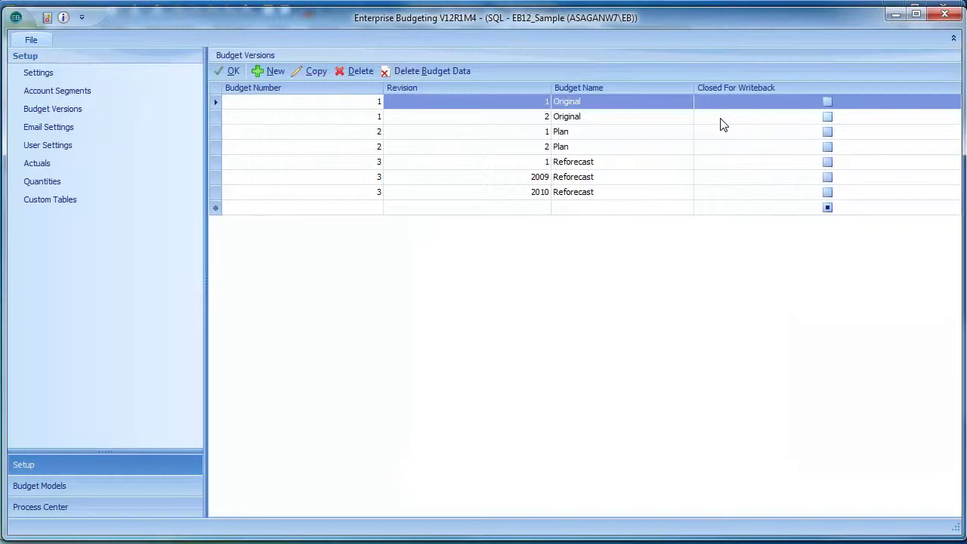
left_click(79, 149)
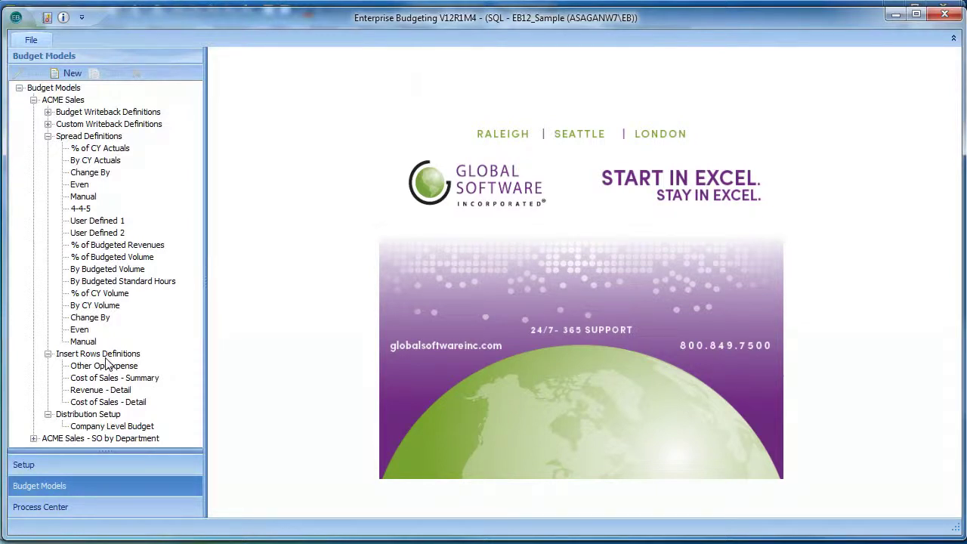
View the budget book distribution for the ACME Sales model with the Company Level Budget distribution setup.
left_click(68, 507)
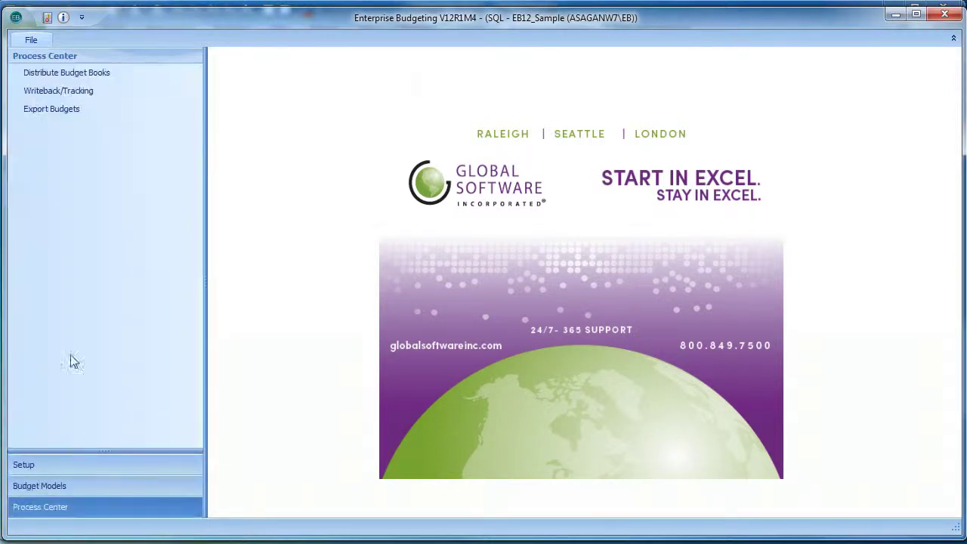
left_click(79, 76)
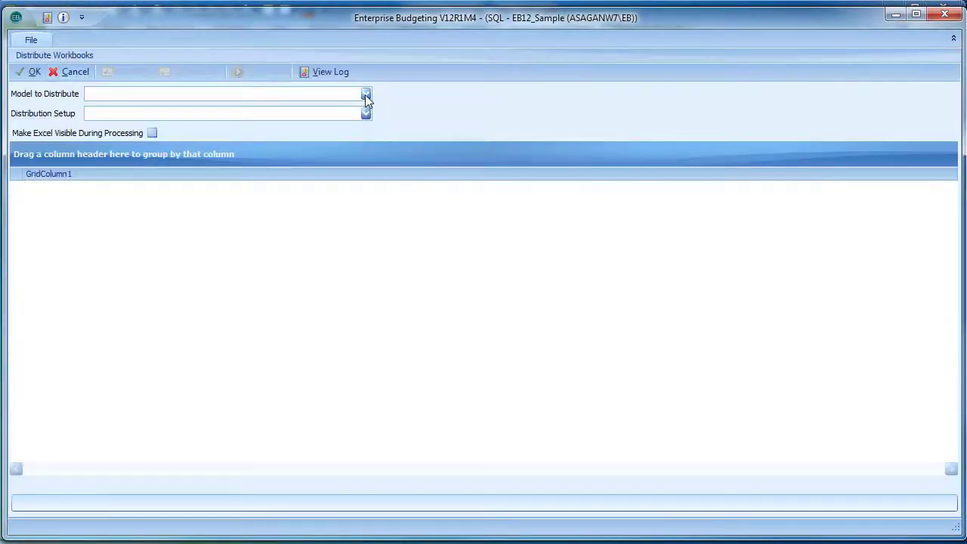
left_click(366, 94)
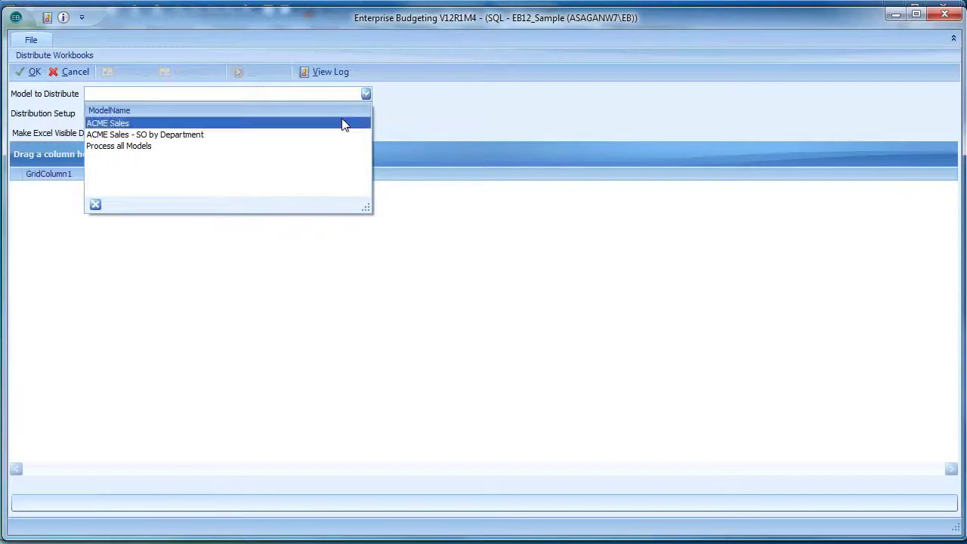
left_click(342, 124)
left_click(365, 114)
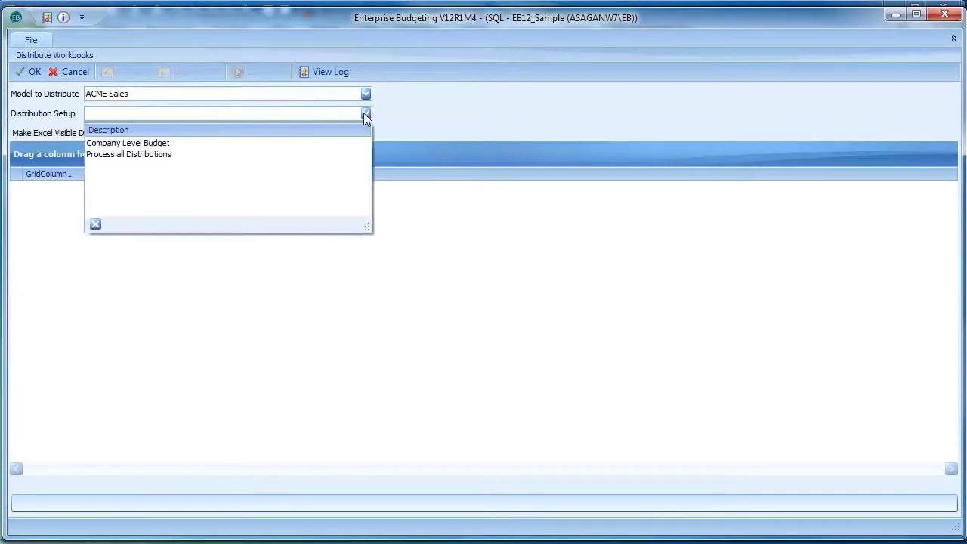
left_click(330, 143)
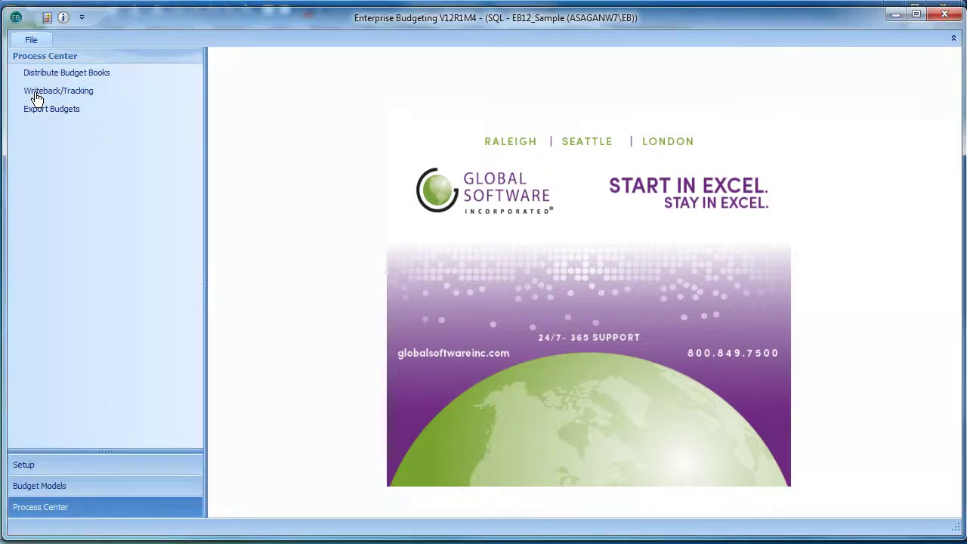
Display the writeback tracking list for the ACME Sales budget model with the Company Level Budget distribution setup.
left_click(36, 98)
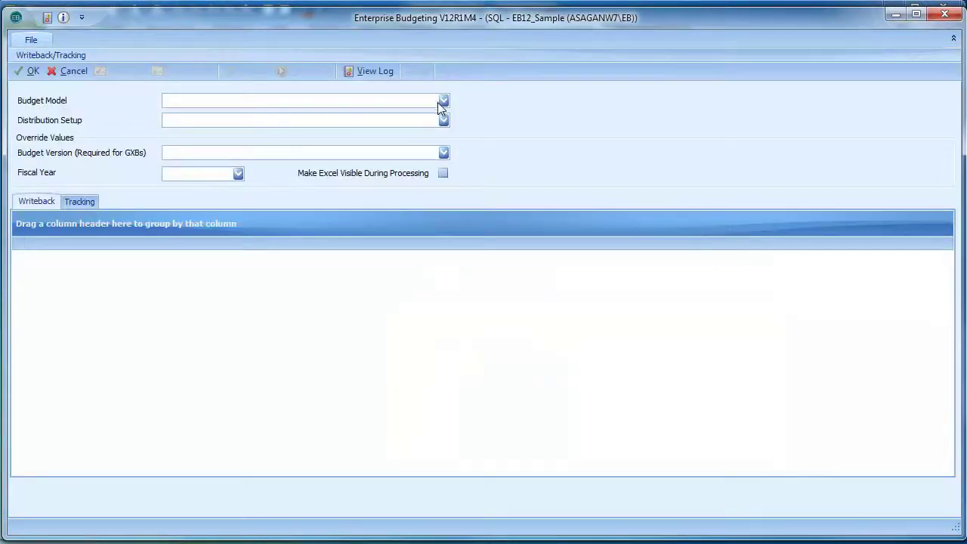
left_click(443, 101)
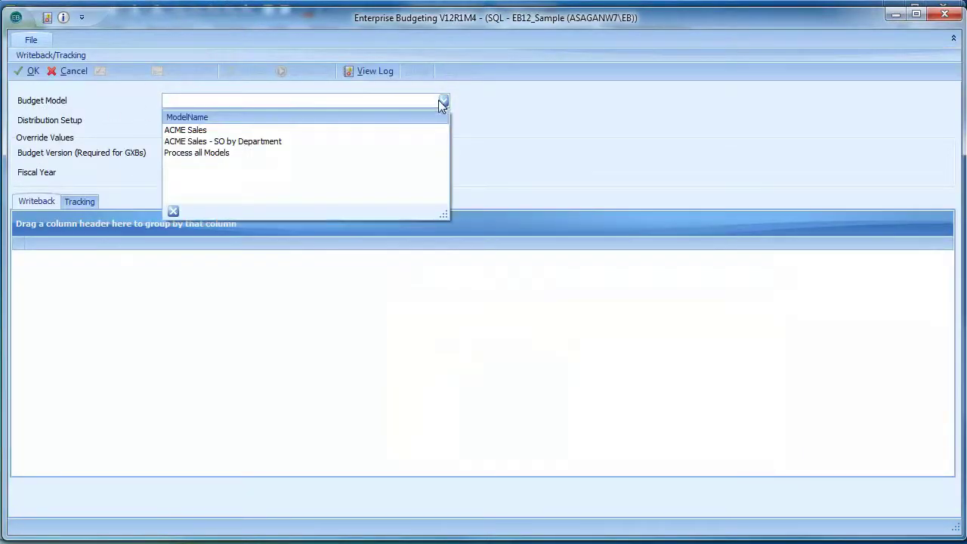
left_click(406, 130)
left_click(443, 122)
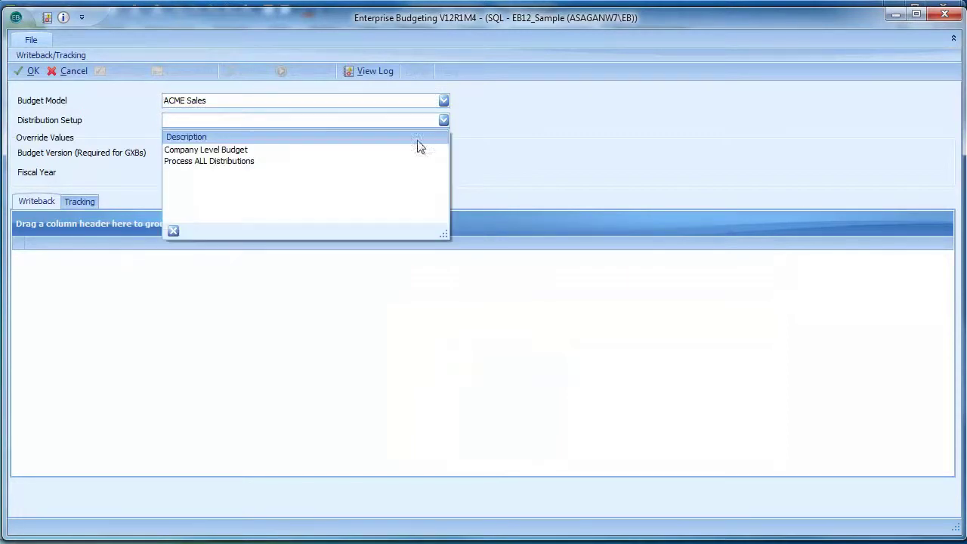
left_click(414, 152)
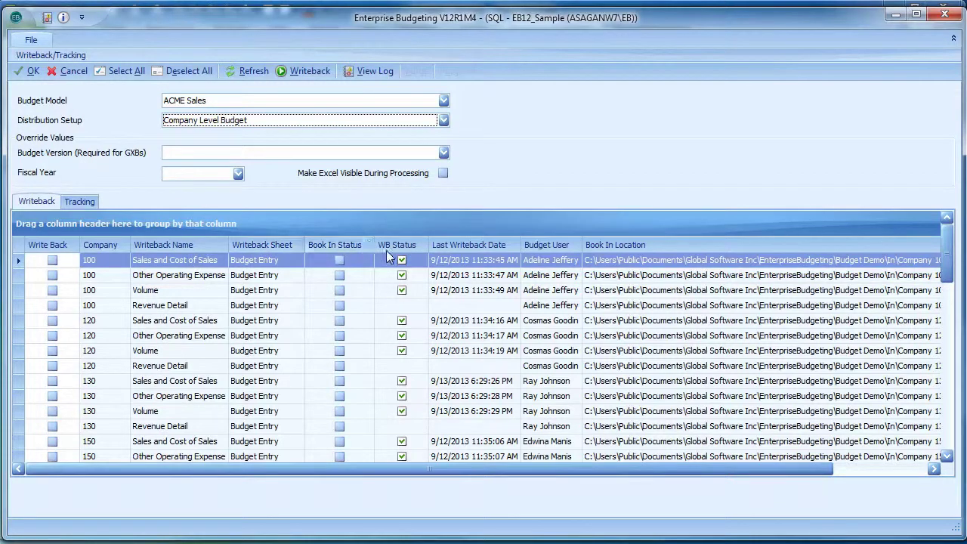
Sort the writeback list by last writeback date and then by budget user.
left_click(491, 245)
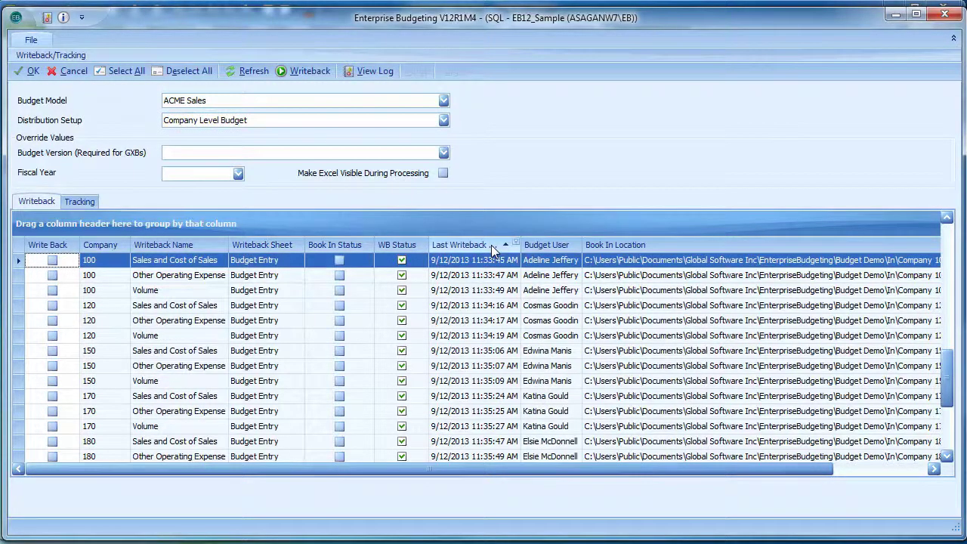
scroll(491, 245, "up", 2)
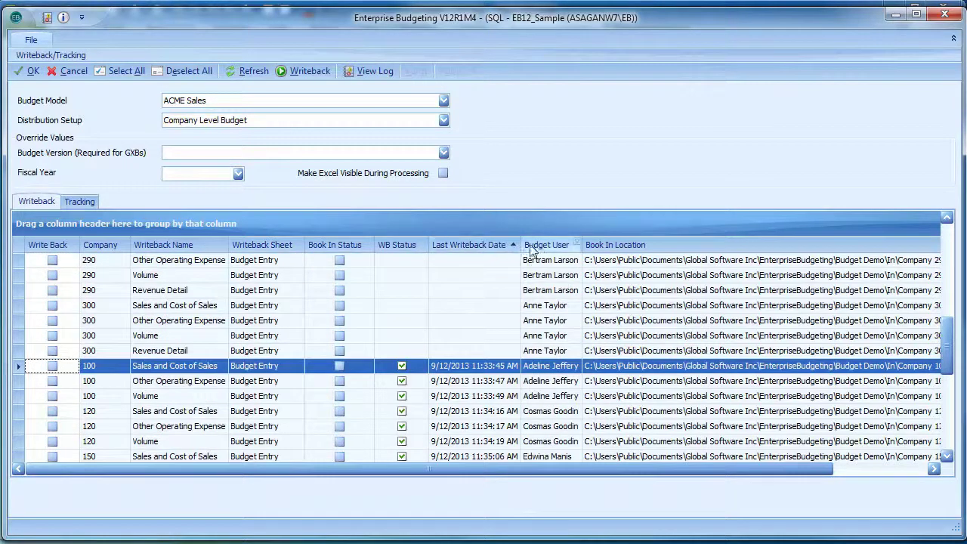
left_click(536, 244)
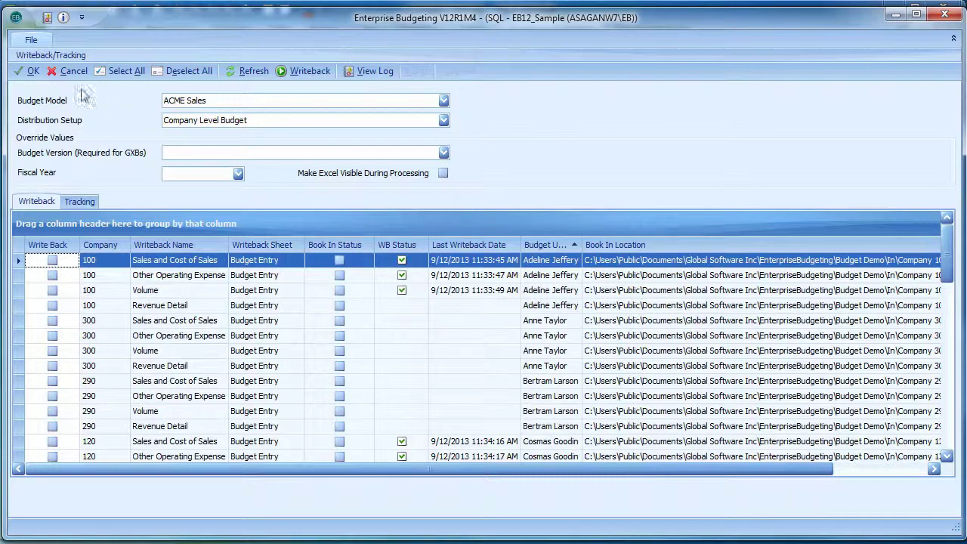
Close the writeback tracking list, switch to the Excel consolidated review workbook, and recalculate the Consolidated Review sheet with the PC cache cleared.
left_click(28, 72)
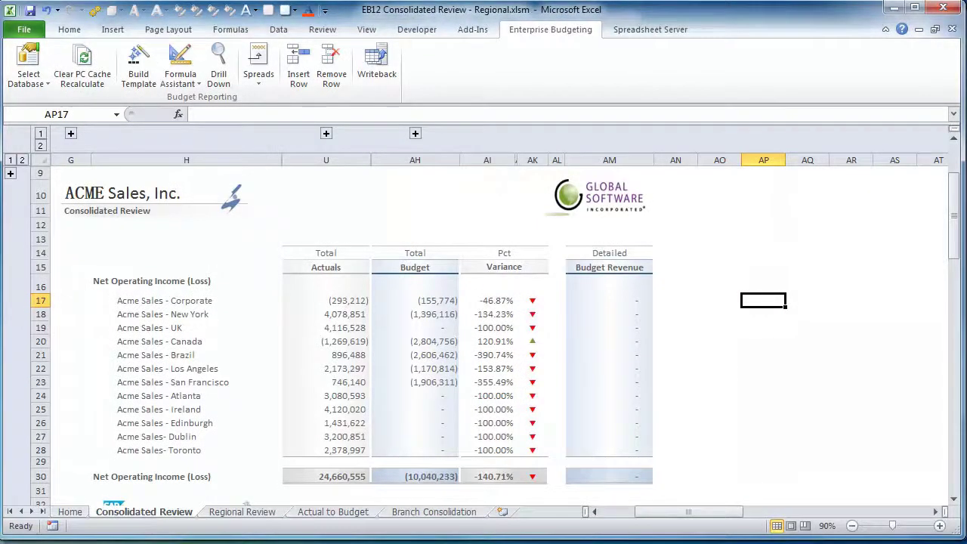
left_click(406, 330)
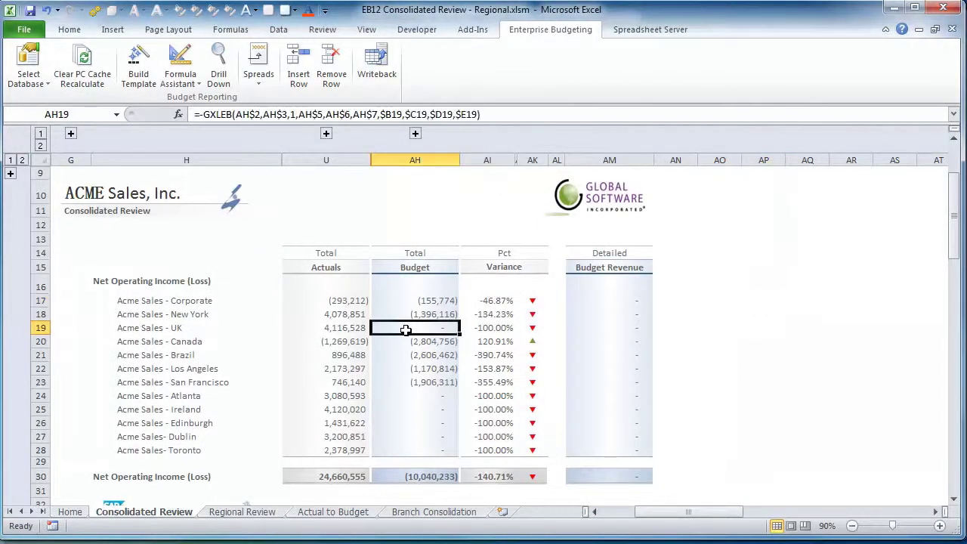
left_click(85, 87)
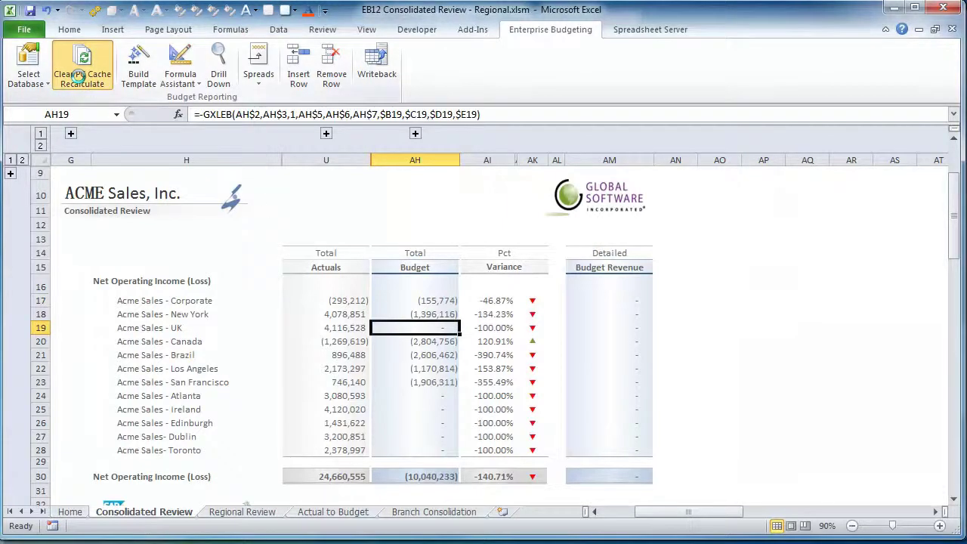
Drill down into the total budget of Acme Sales - UK to view its detail account balances, and close the details.
right_click(418, 335)
key("Escape")
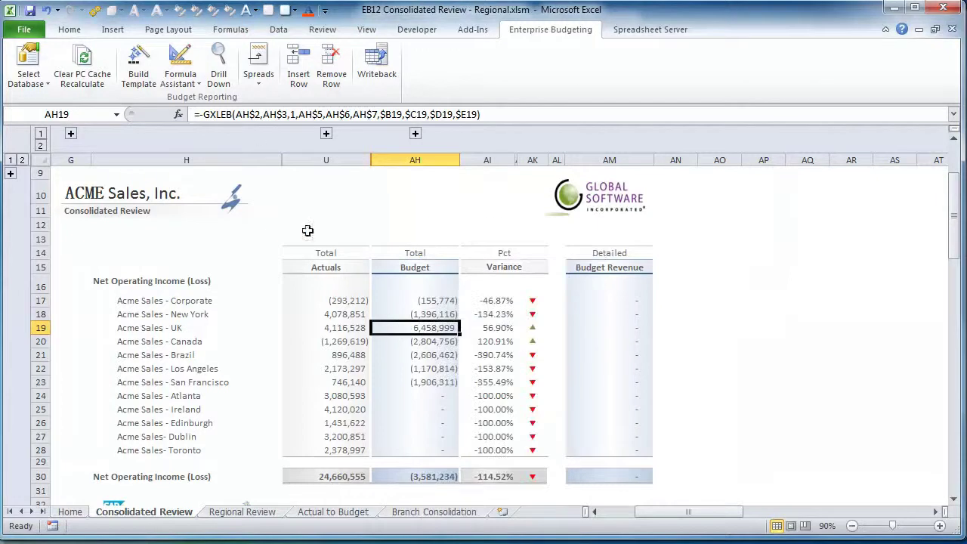
left_click(220, 76)
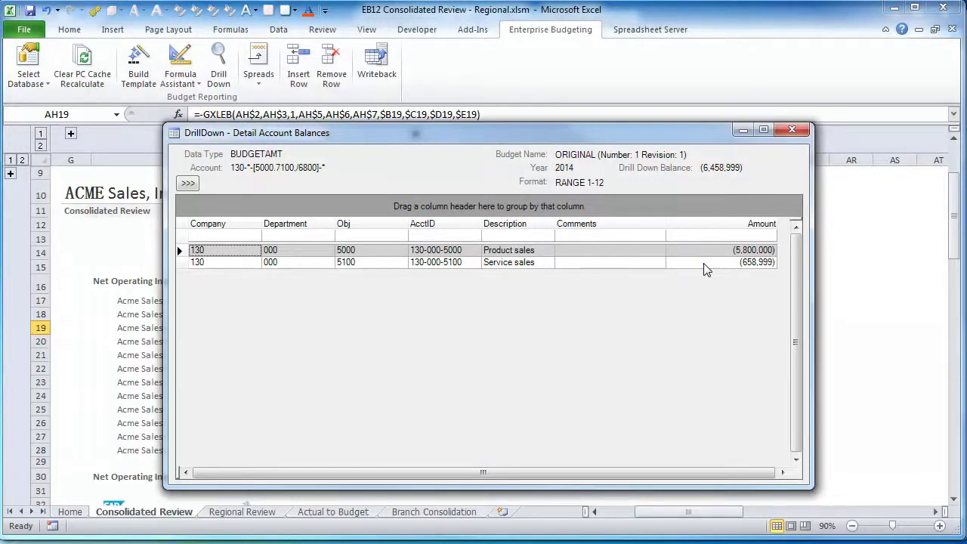
left_click(794, 132)
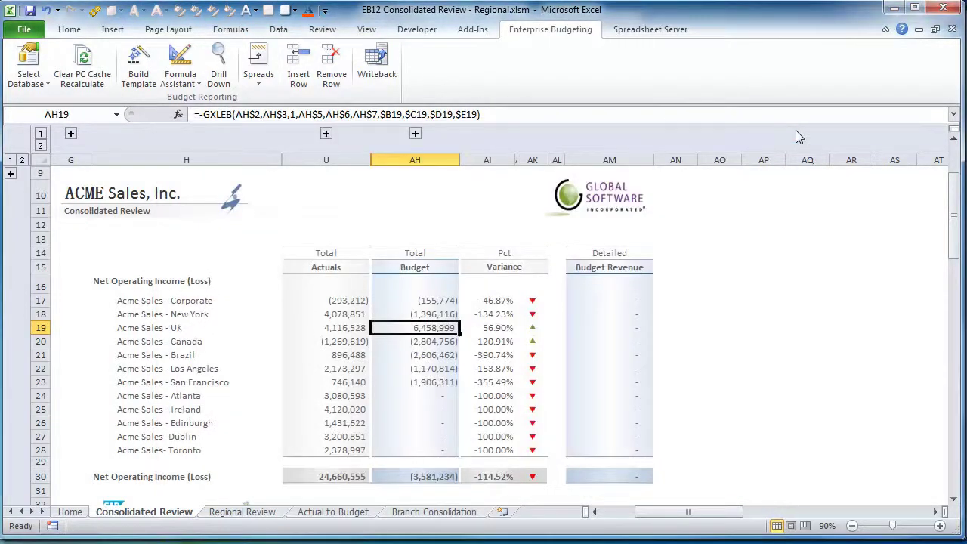
Expand the grouped budget period columns and drill down into the UK company's Period 7 budget for 2014.
left_click(415, 133)
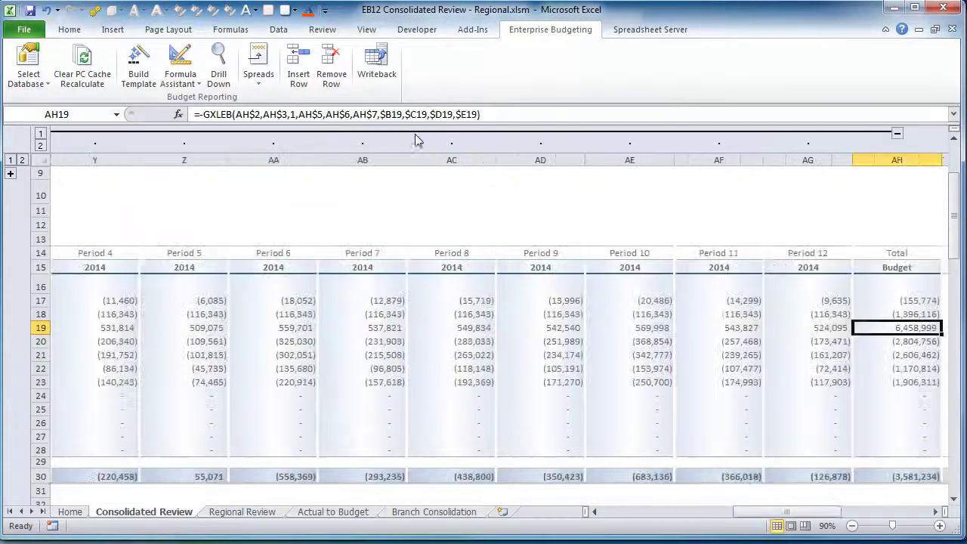
left_click(383, 327)
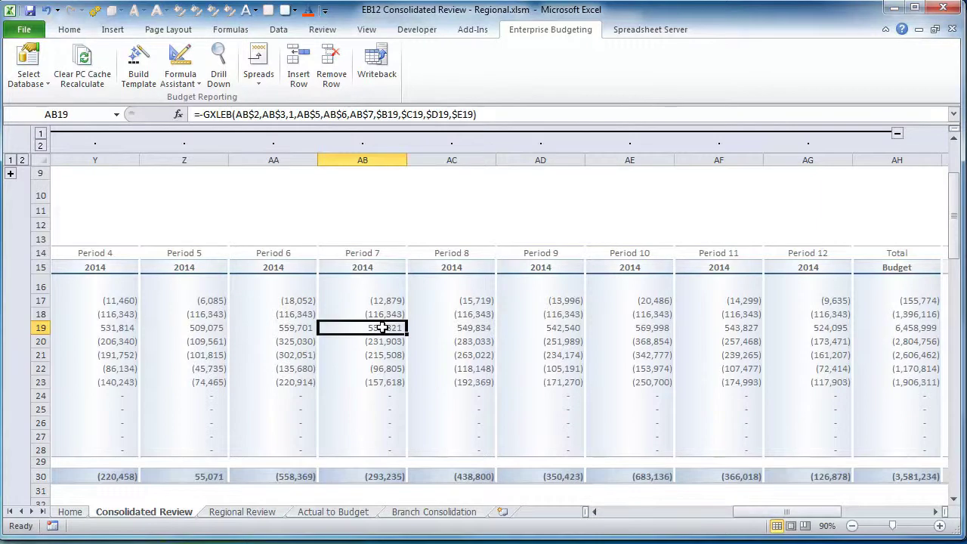
right_click(384, 330)
left_click(221, 62)
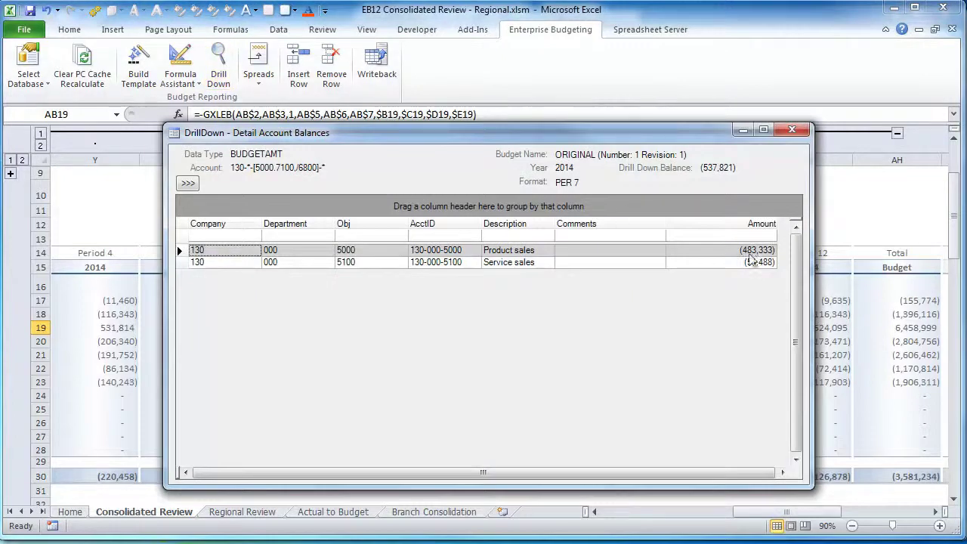
left_click(792, 132)
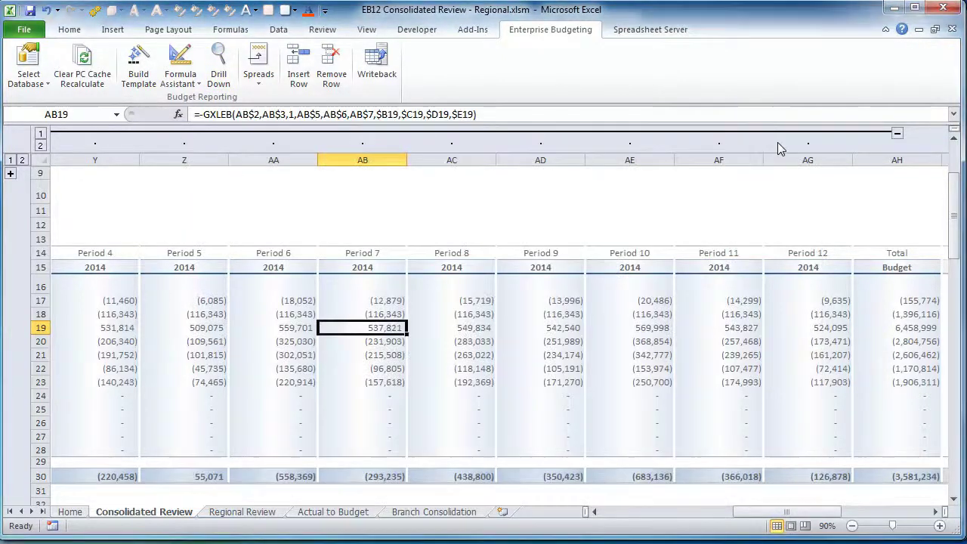
Recalculate the Regional Review sheet with the cache cleared, and drill down into the United Kingdom's 2014 annual revenue budget.
left_click(243, 512)
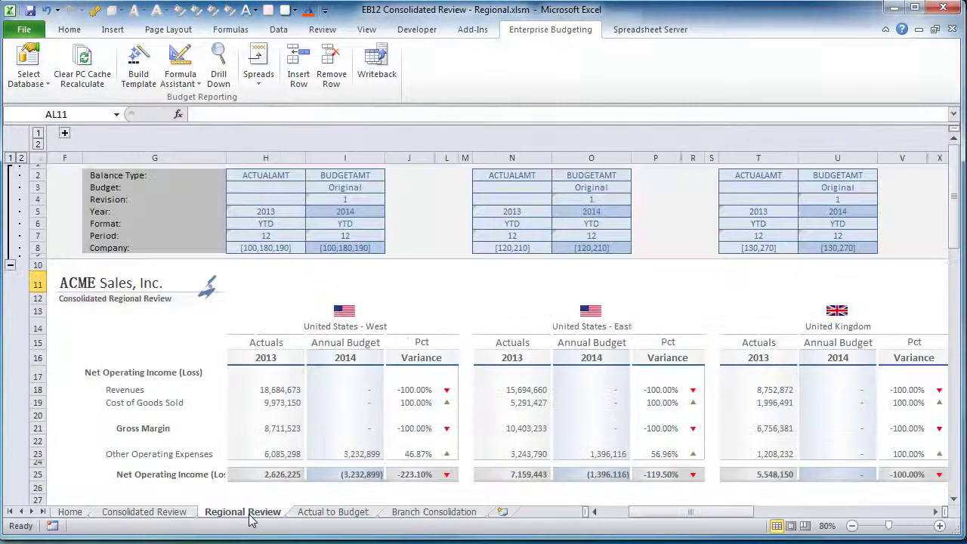
left_click(89, 71)
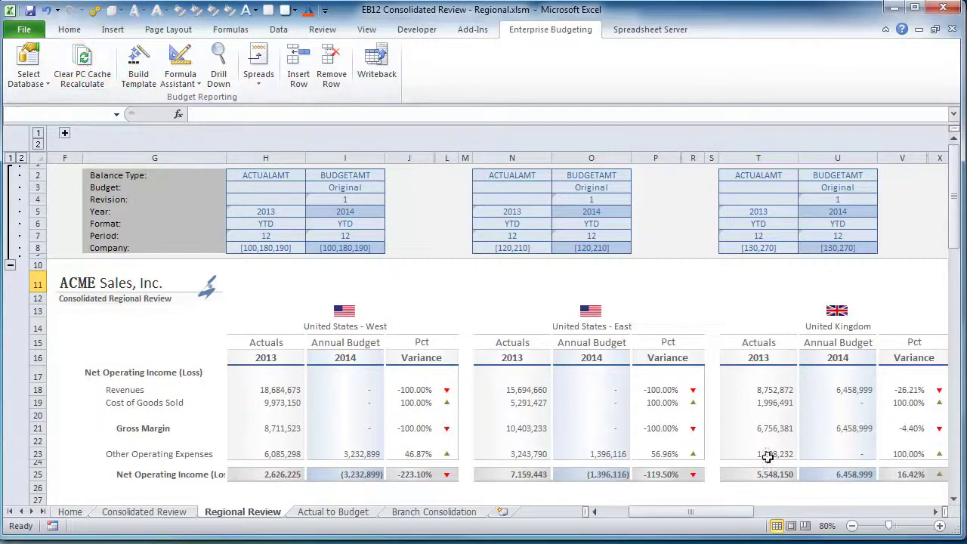
left_click(851, 391)
right_click(860, 396)
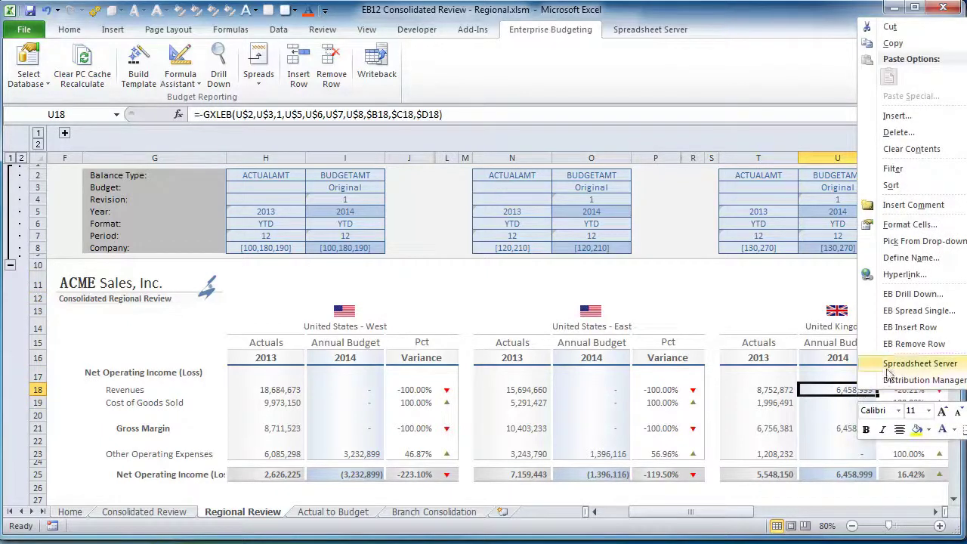
left_click(901, 298)
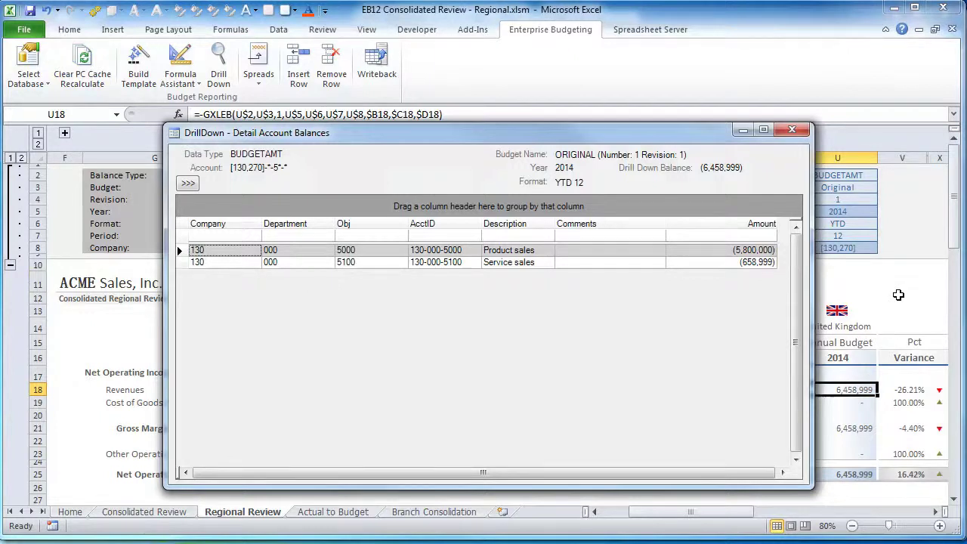
left_click(792, 130)
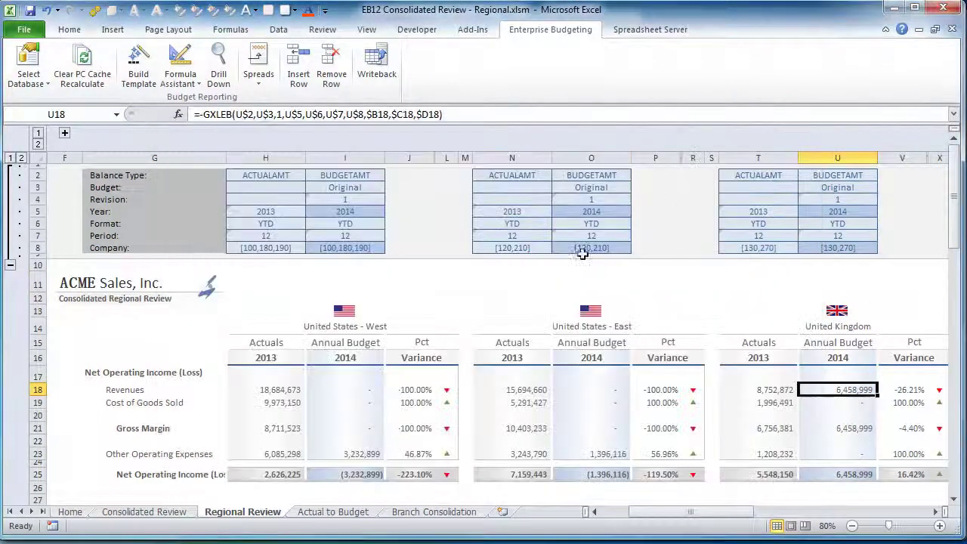
On the Branch Consolidation sheet, set the department budgets' Month to 9, followed by 11.
left_click(398, 513)
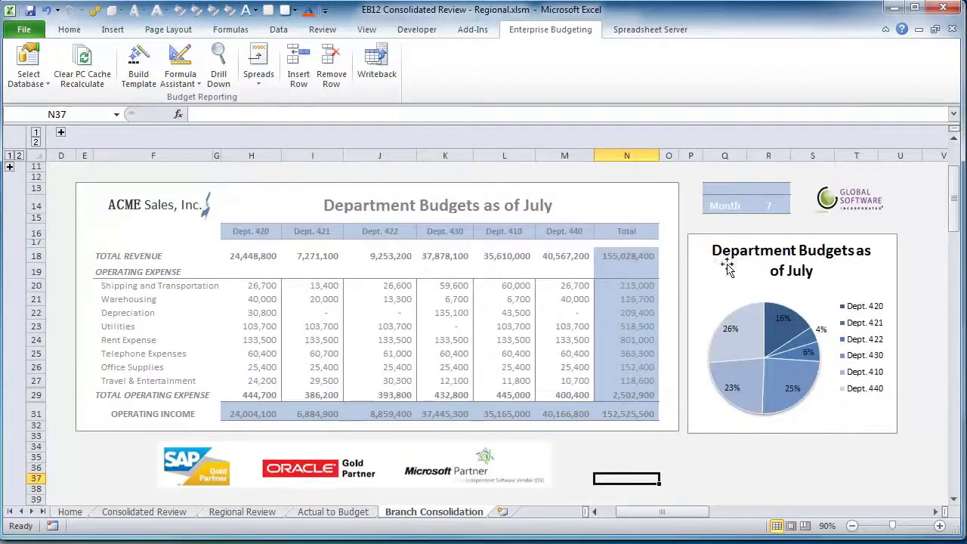
left_click(765, 207)
left_click(798, 206)
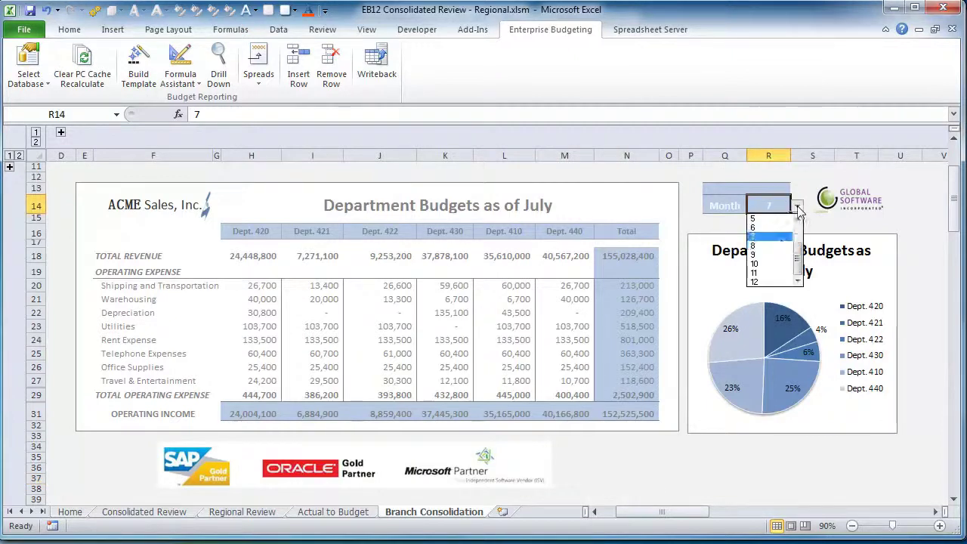
left_click(783, 257)
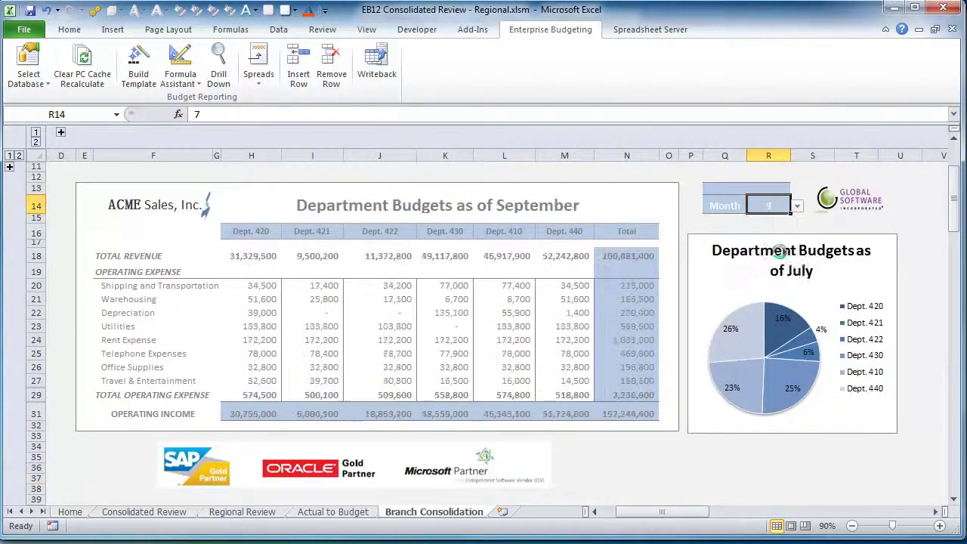
left_click(798, 207)
left_click(776, 274)
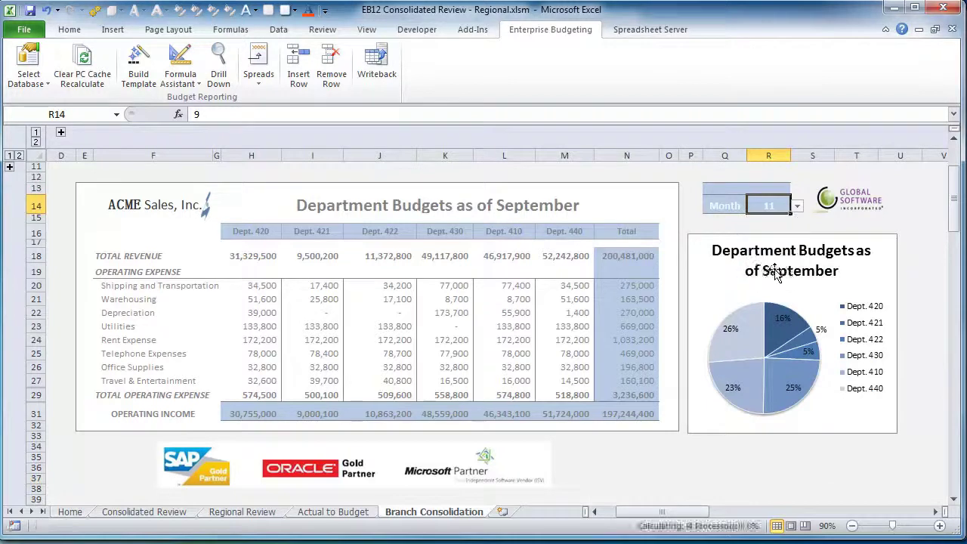